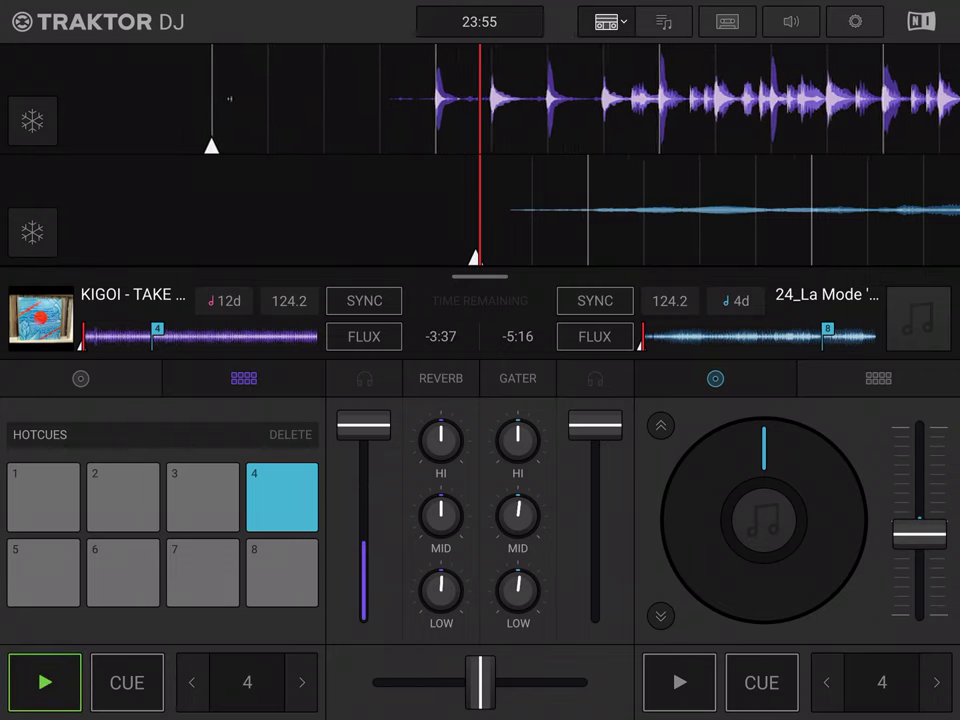
Start deck B playing alongside deck A at the matched 124.2 BPM.
mouse_move(595, 425)
mouse_down()
mouse_move(595, 618)
mouse_move(595, 425)
mouse_up()
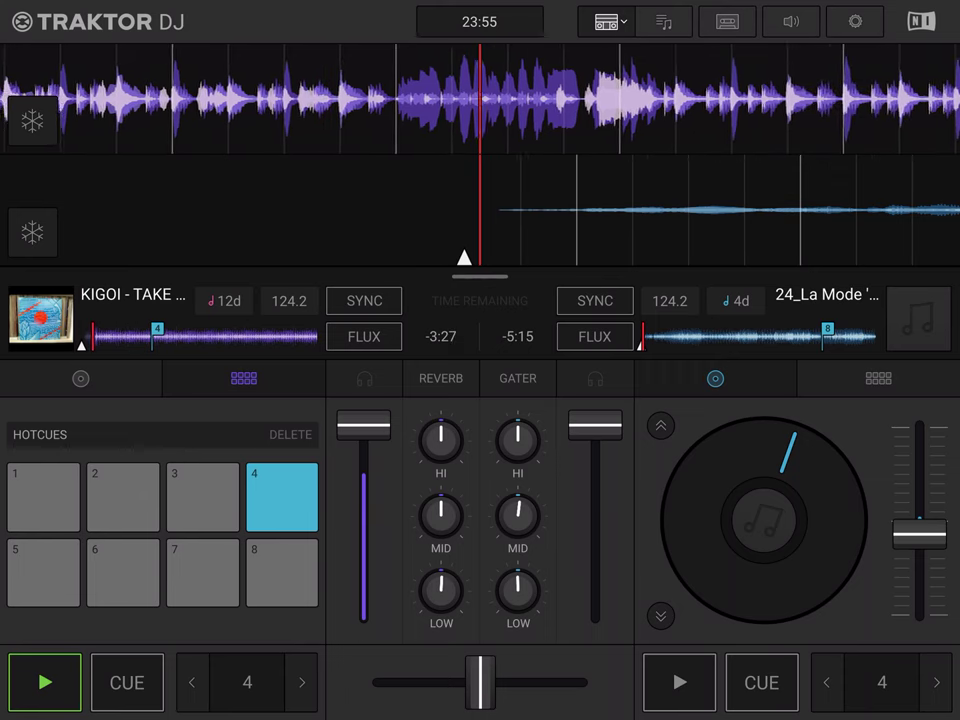
click(680, 682)
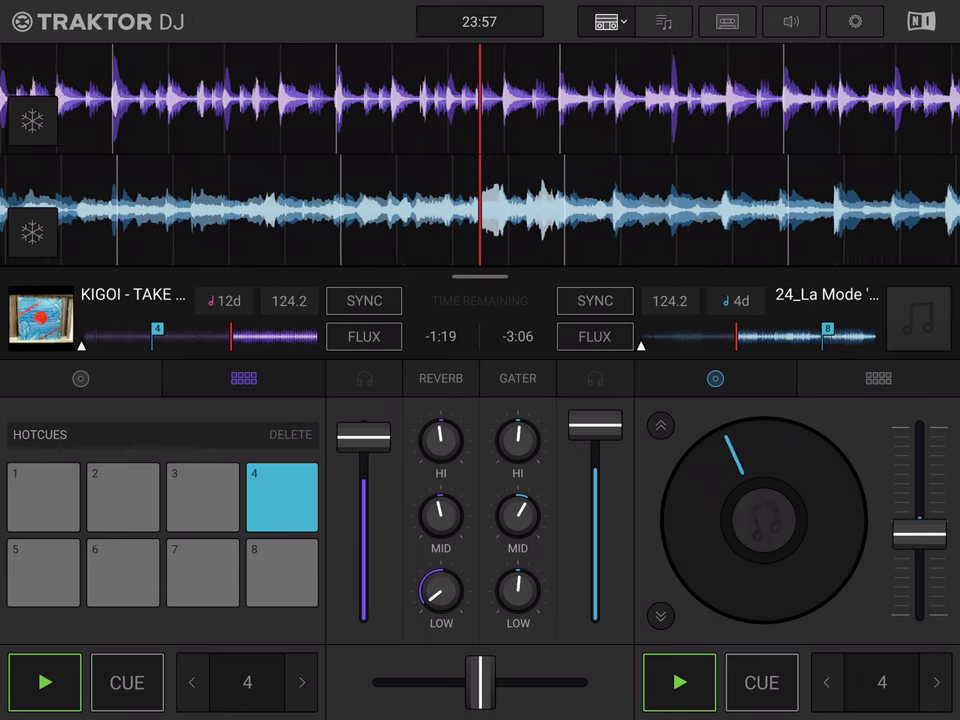
Pull deck A's channel fader to the bottom and stop deck A at hotcue 4.
drag(363, 436, 363, 615)
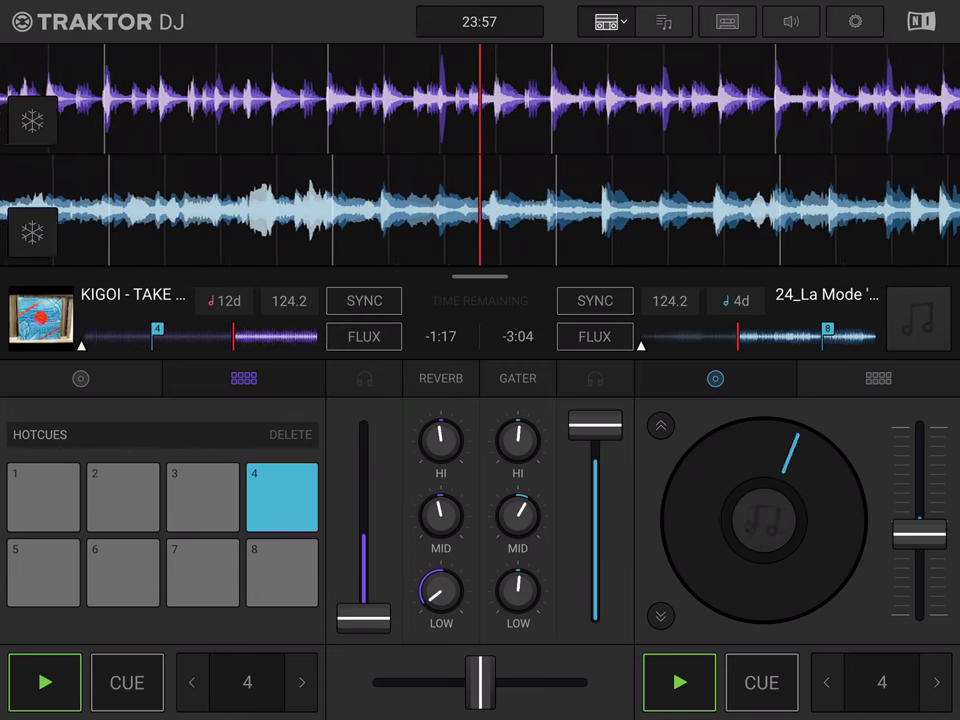
click(45, 682)
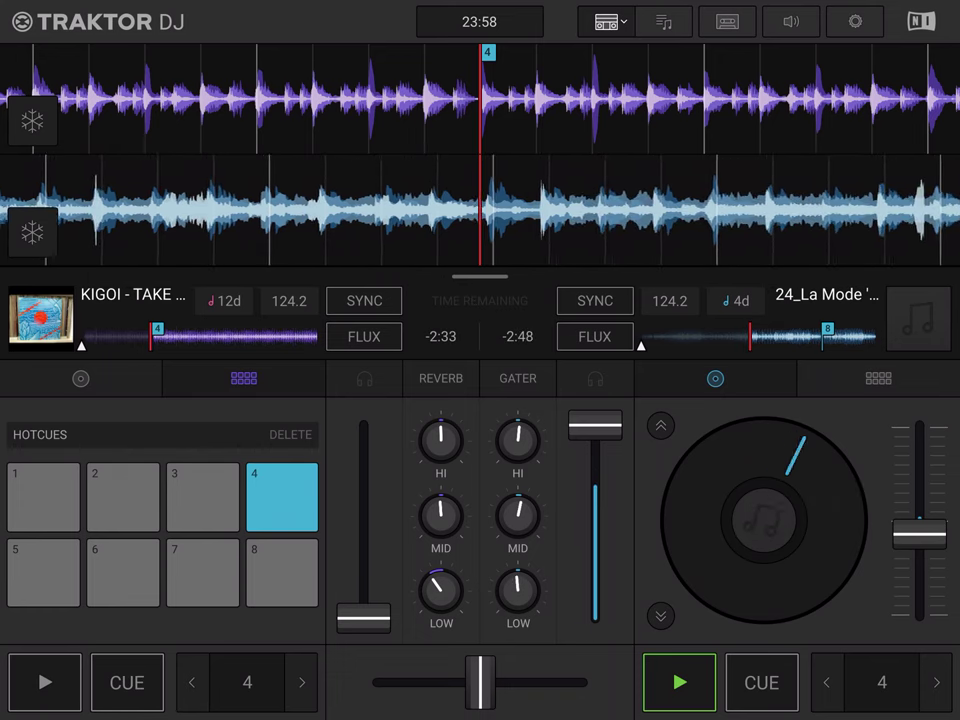
Switch deck A from its hotcue pads to the turntable jog wheel view.
click(81, 378)
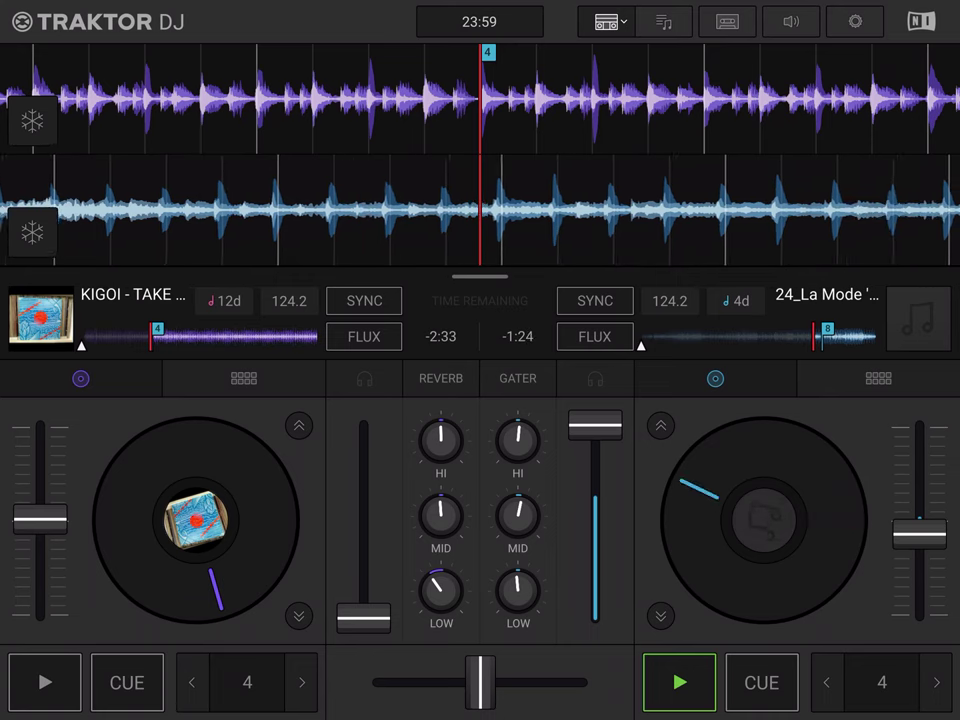
Restart the KIGOI track on deck A and push its channel fader fully up.
click(45, 682)
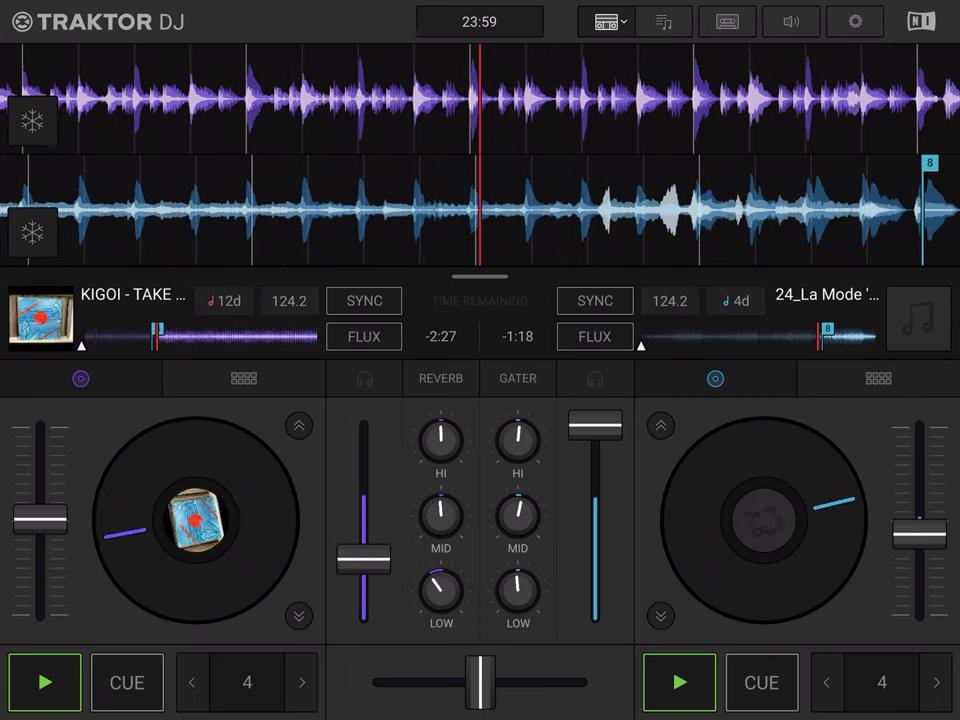
drag(363, 560, 363, 425)
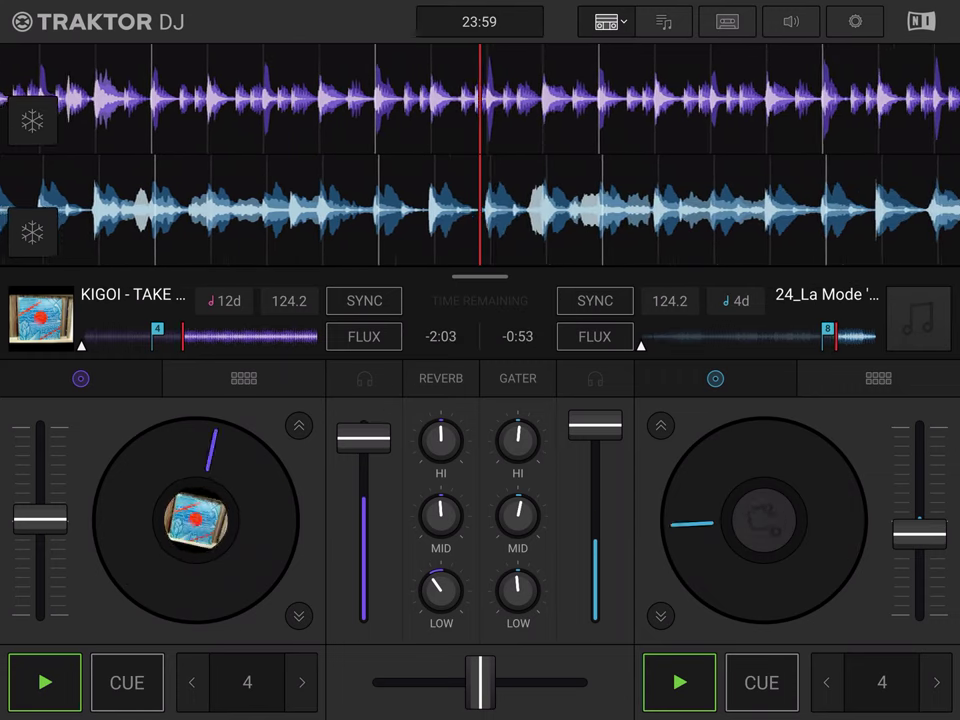
Lower deck A's channel fader in two moves, slightly then fully down.
drag(363, 435, 363, 458)
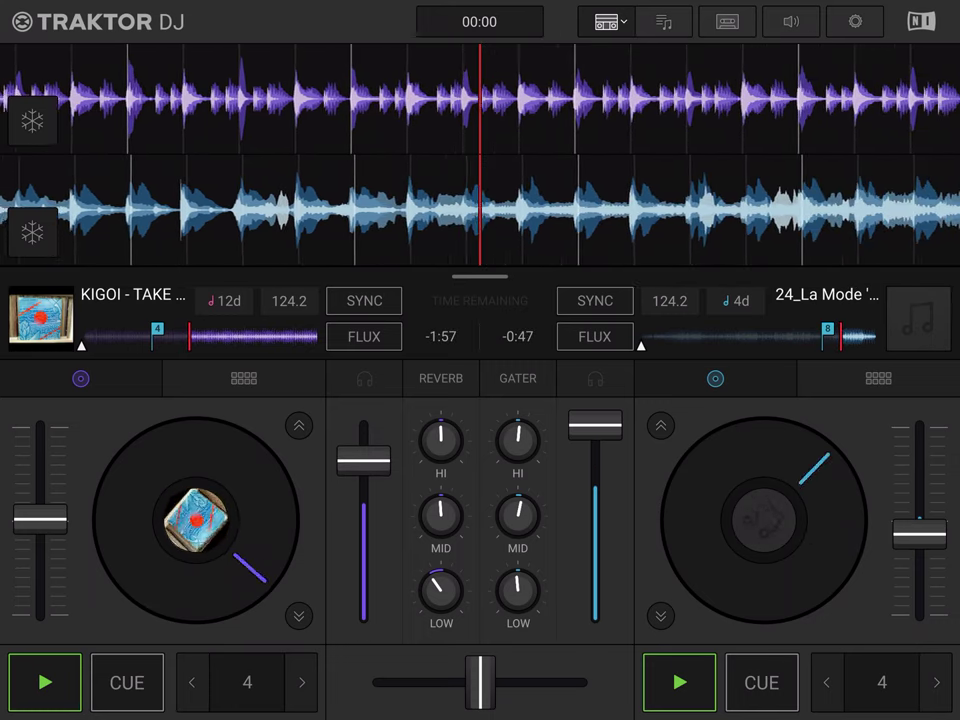
drag(363, 458, 363, 615)
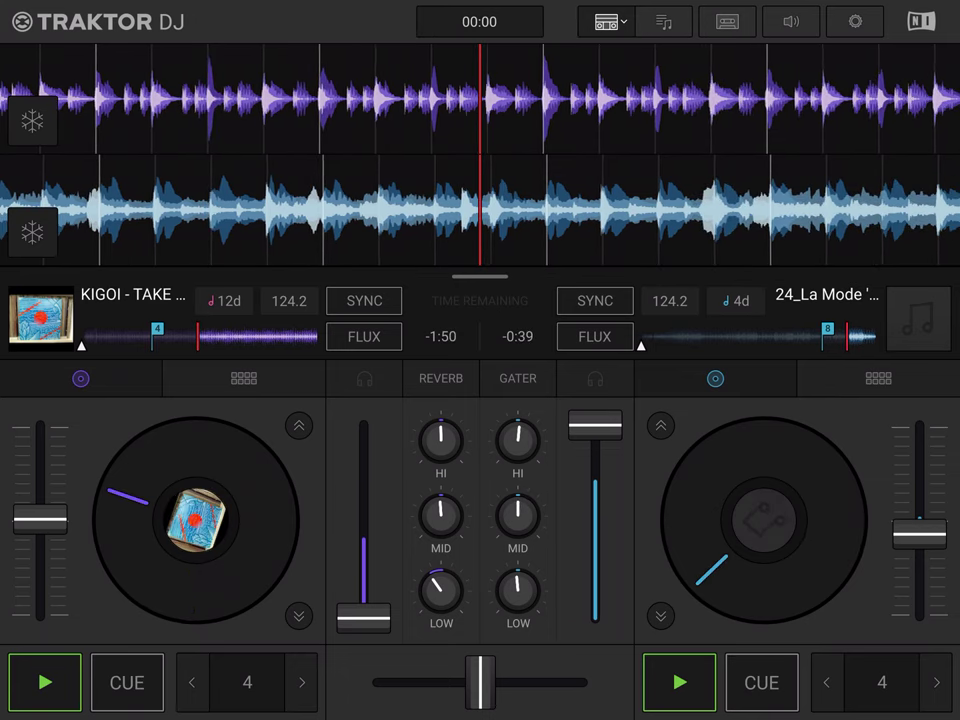
Stop the silenced KIGOI track on deck A, leaving deck B playing alone.
click(45, 682)
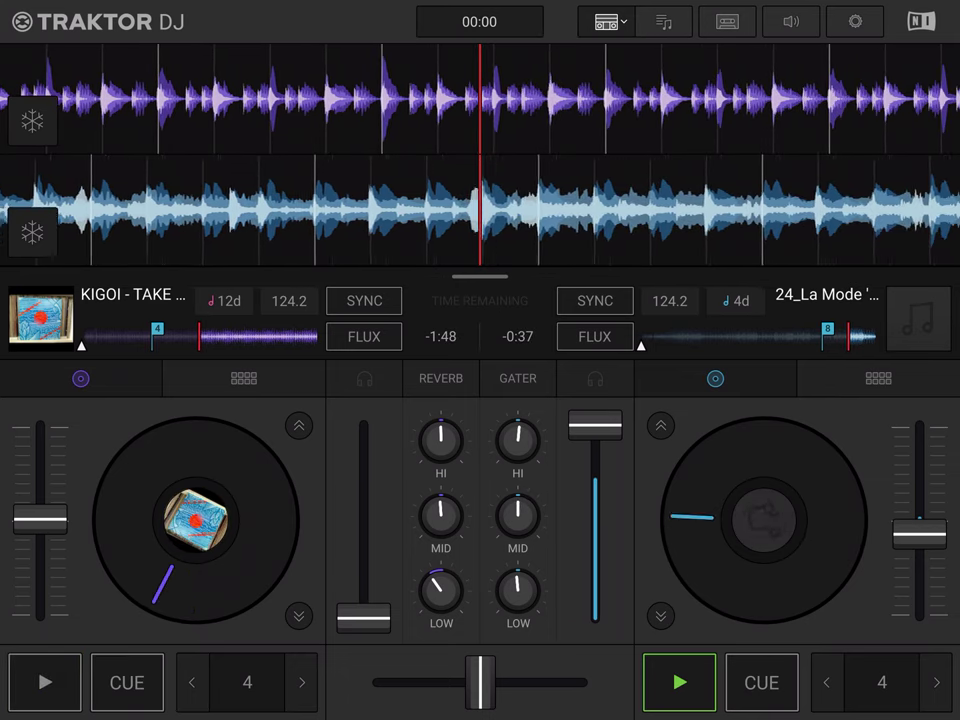